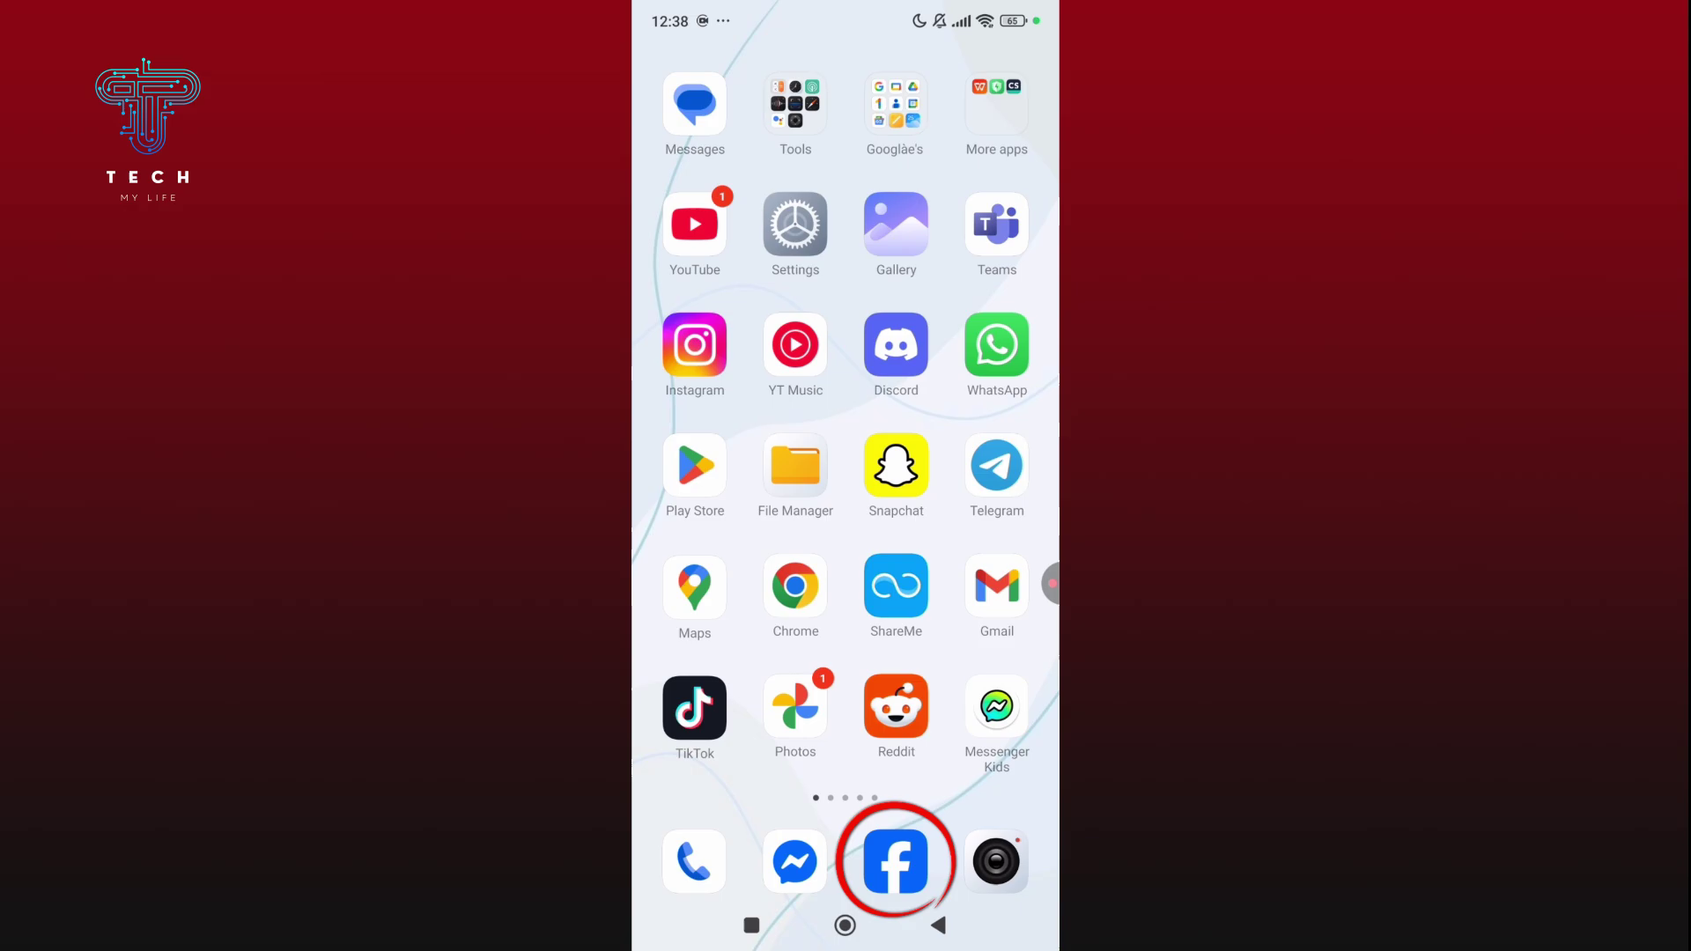
Launch the Facebook app from the home screen.
{"action": "left_click", "coordinate": [895, 862]}
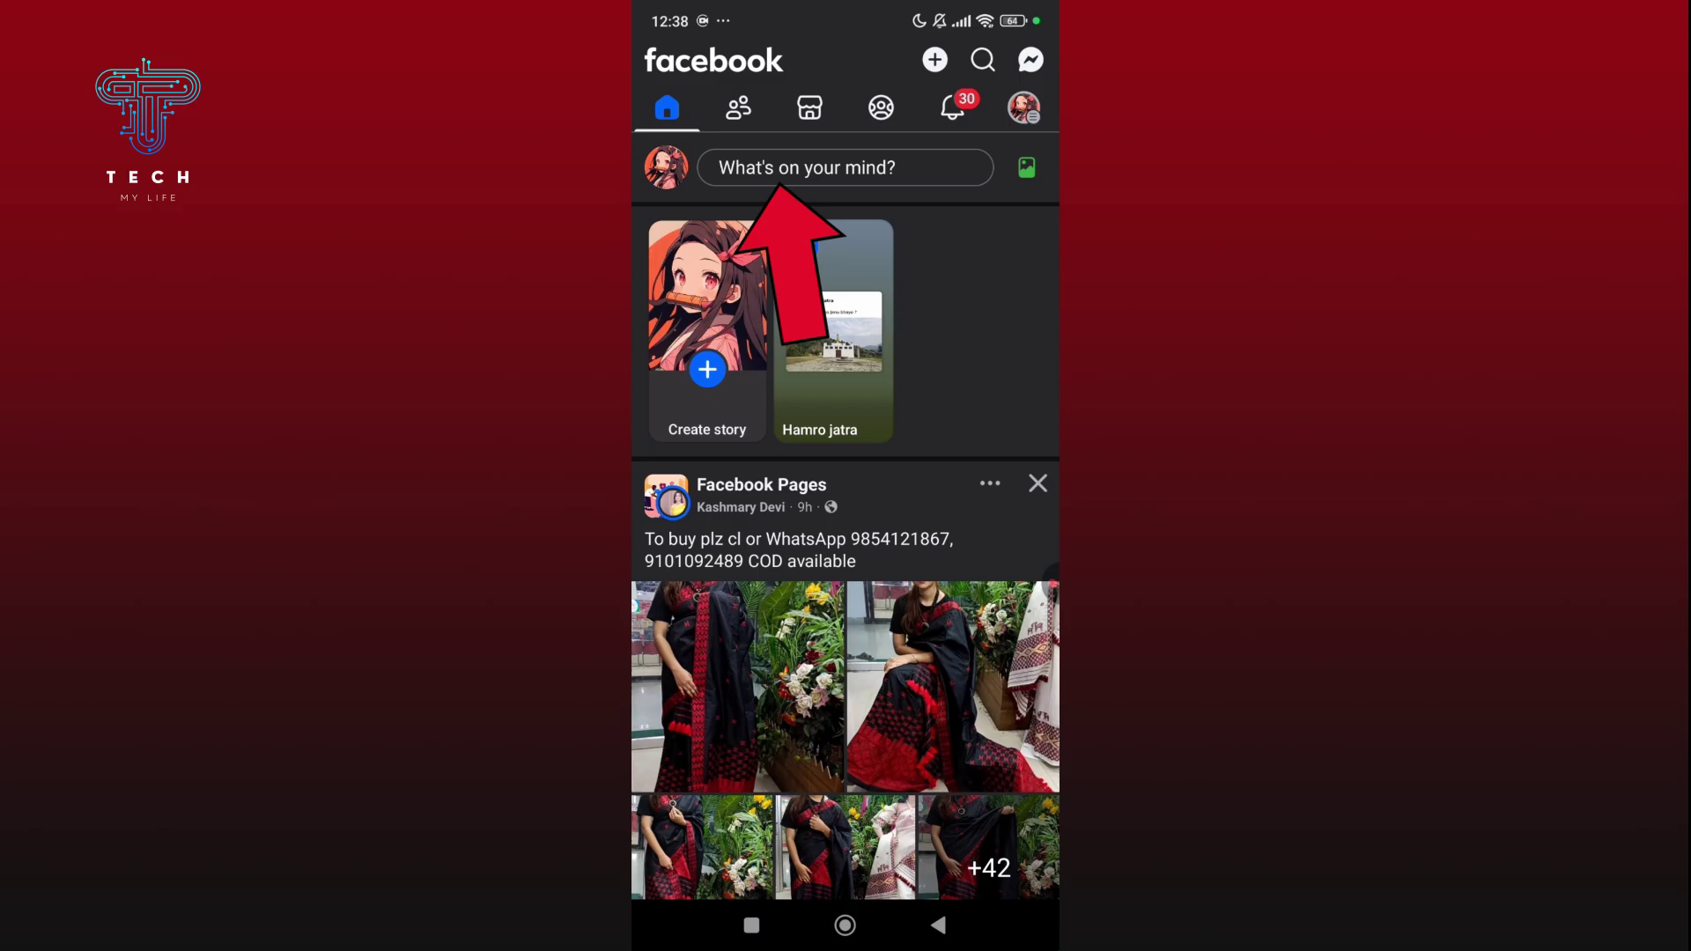
Start a new post and attach the cliffside trail video from the gallery.
{"action": "left_click", "coordinate": [806, 168]}
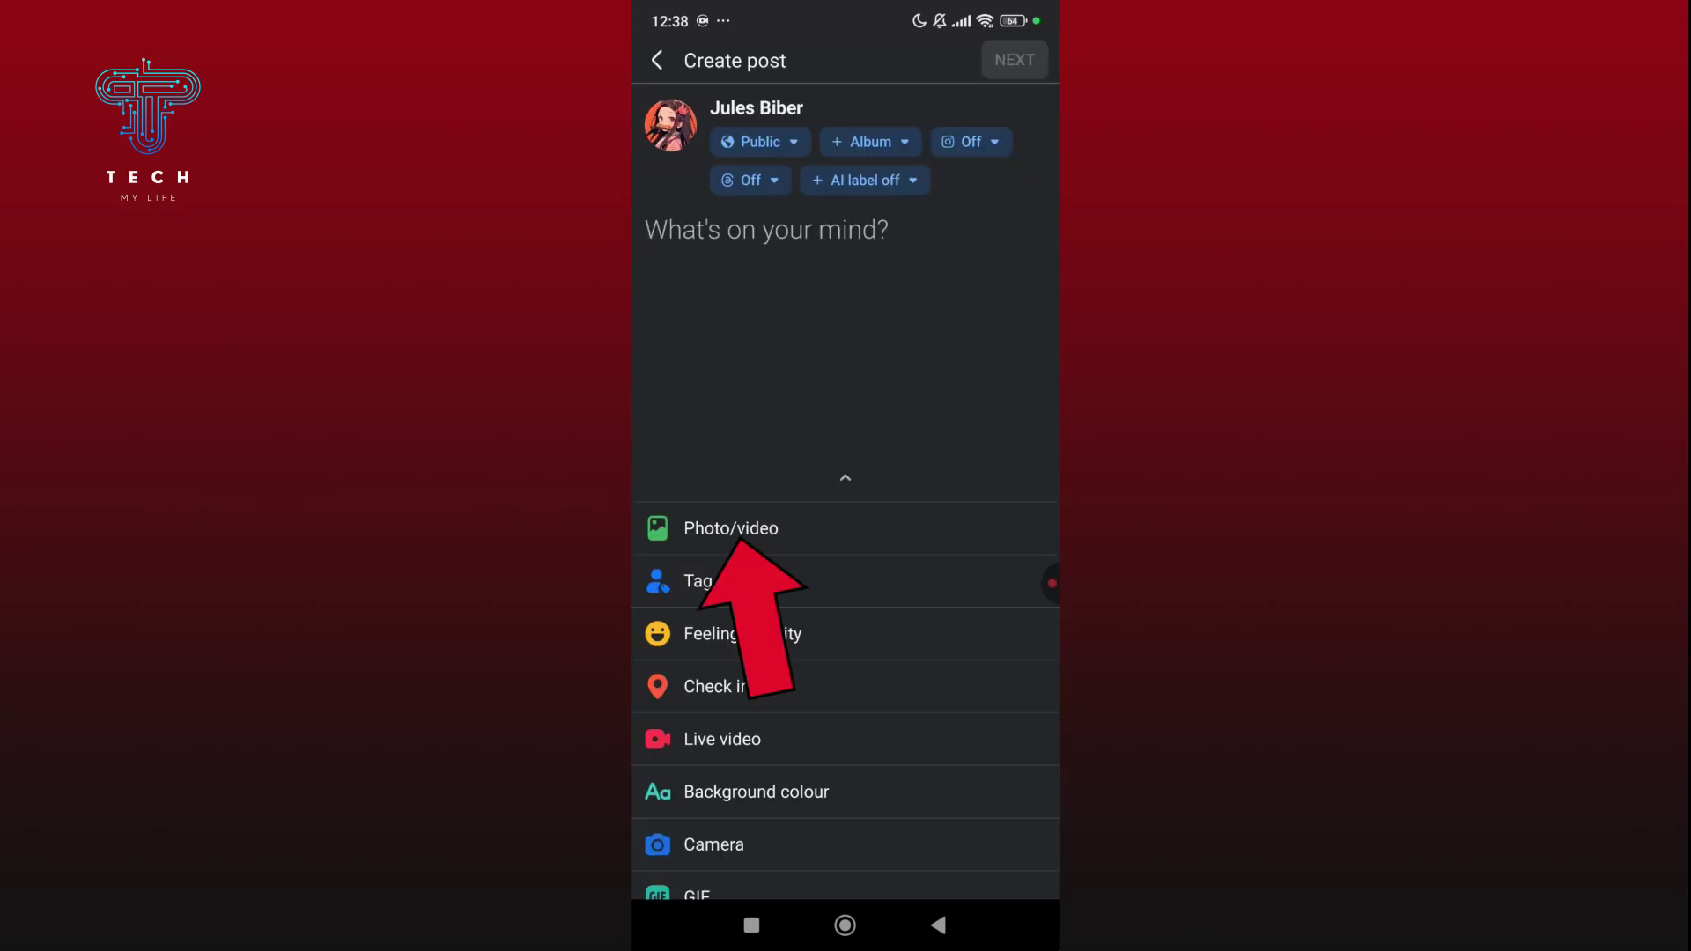
{"action": "left_click", "coordinate": [730, 528]}
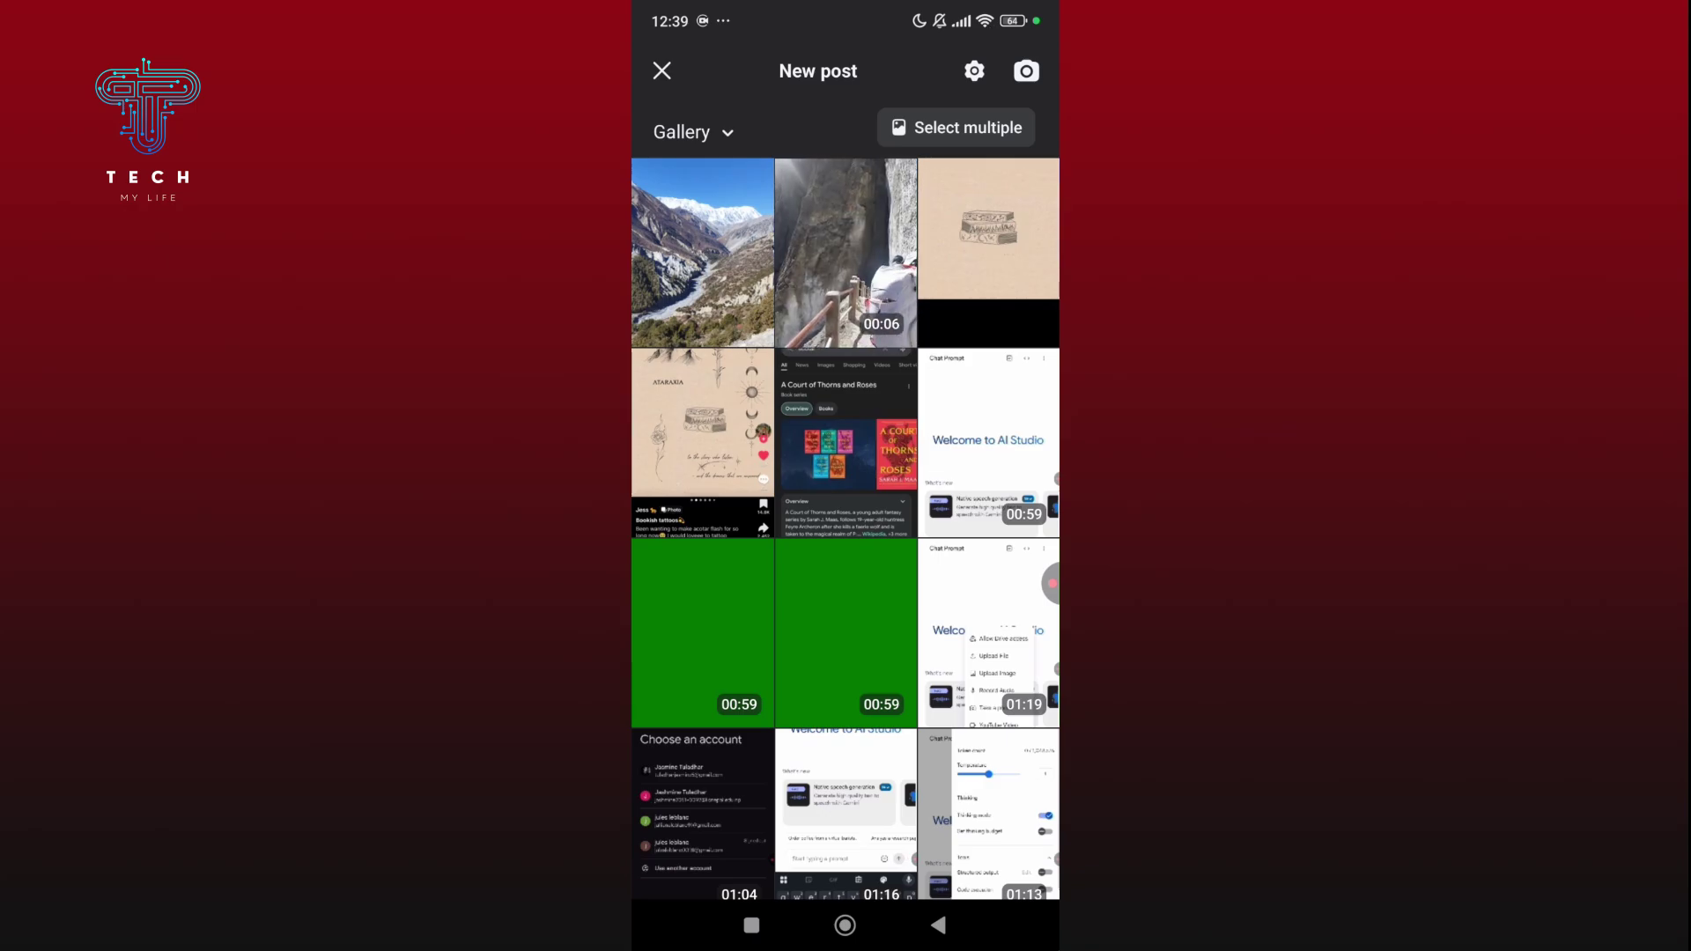
{"action": "left_click", "coordinate": [845, 252]}
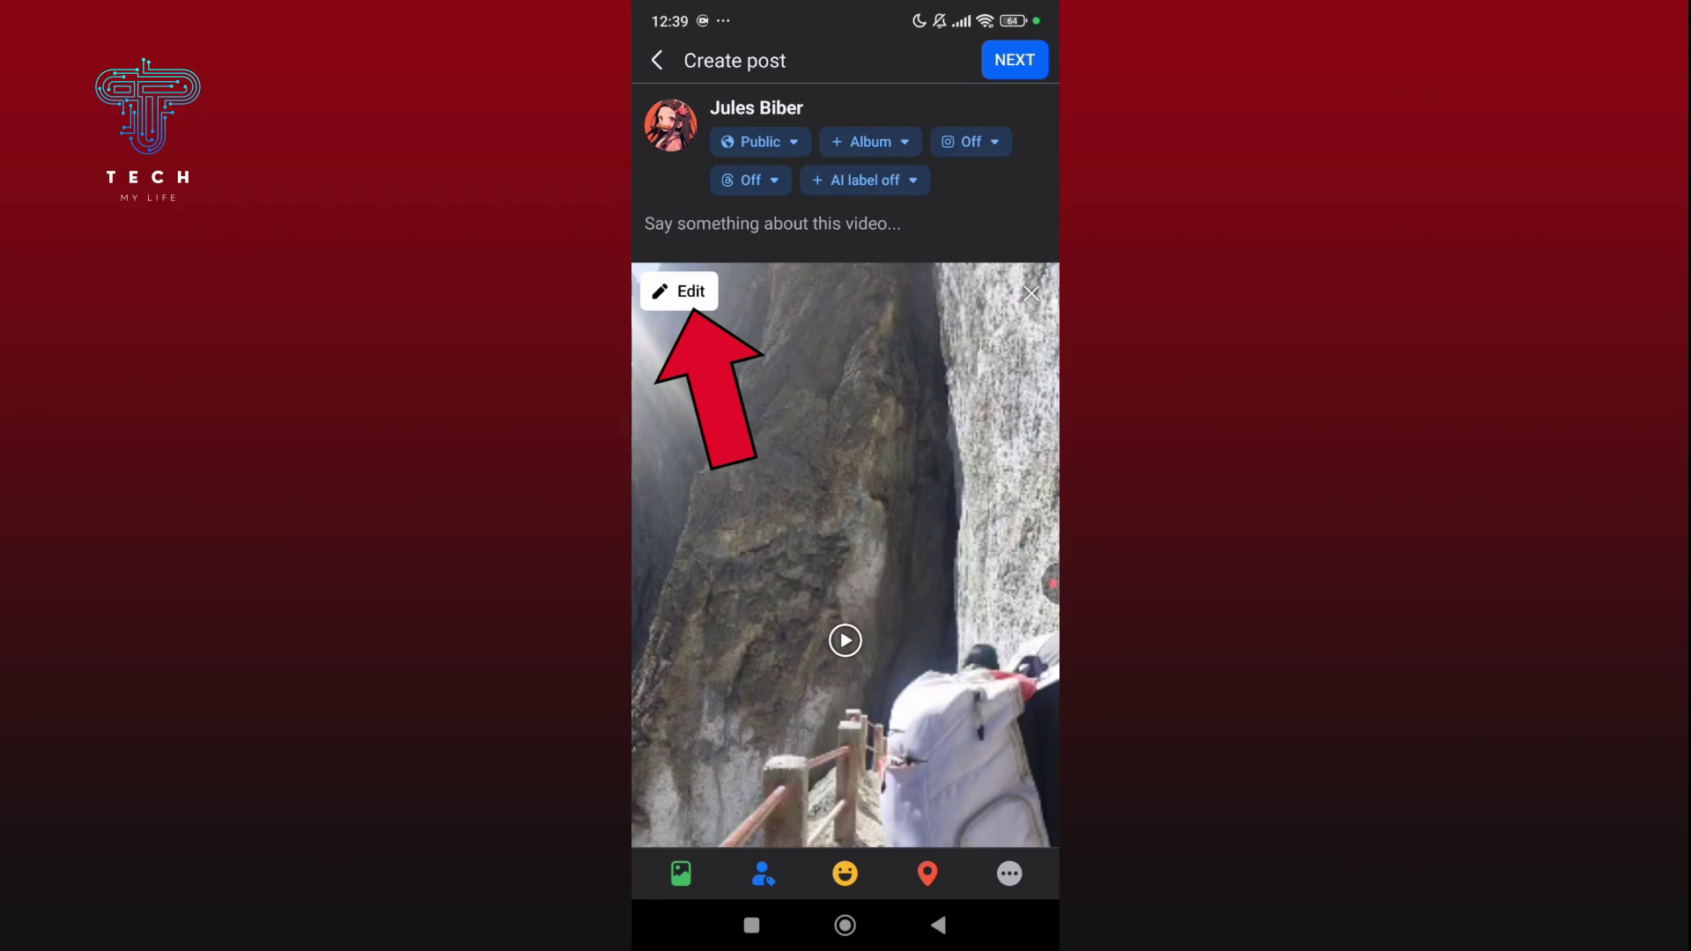
Take the attached video through Facebook's editor to the post settings page.
{"action": "left_click", "coordinate": [679, 291]}
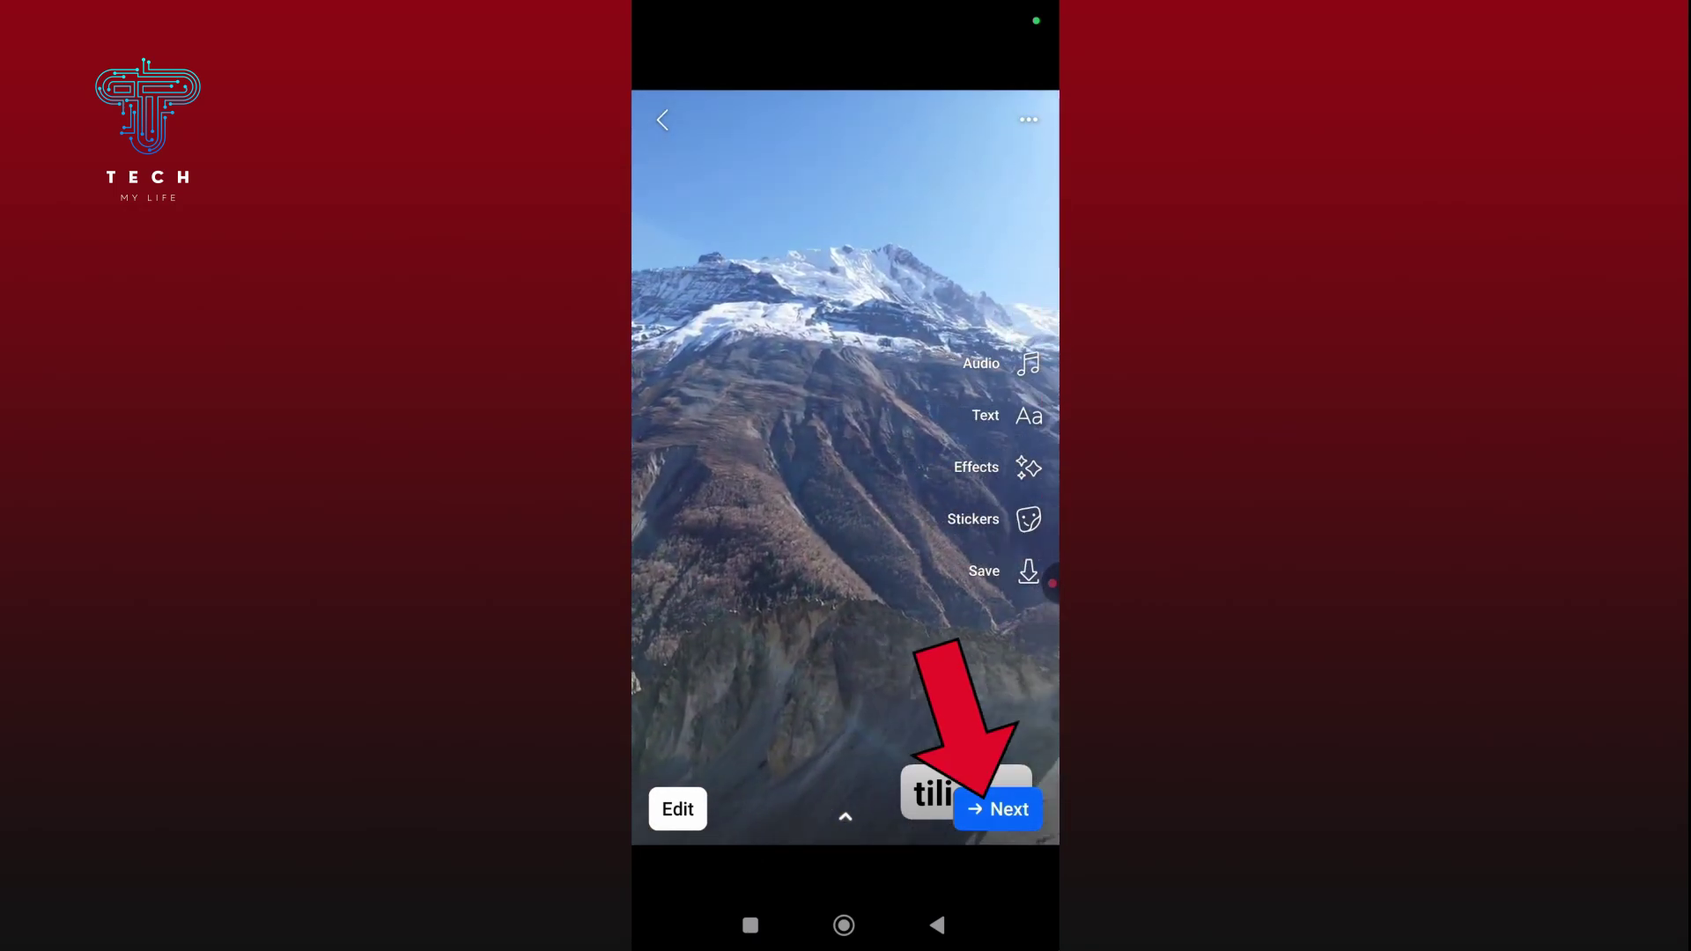
{"action": "left_click", "coordinate": [1000, 808]}
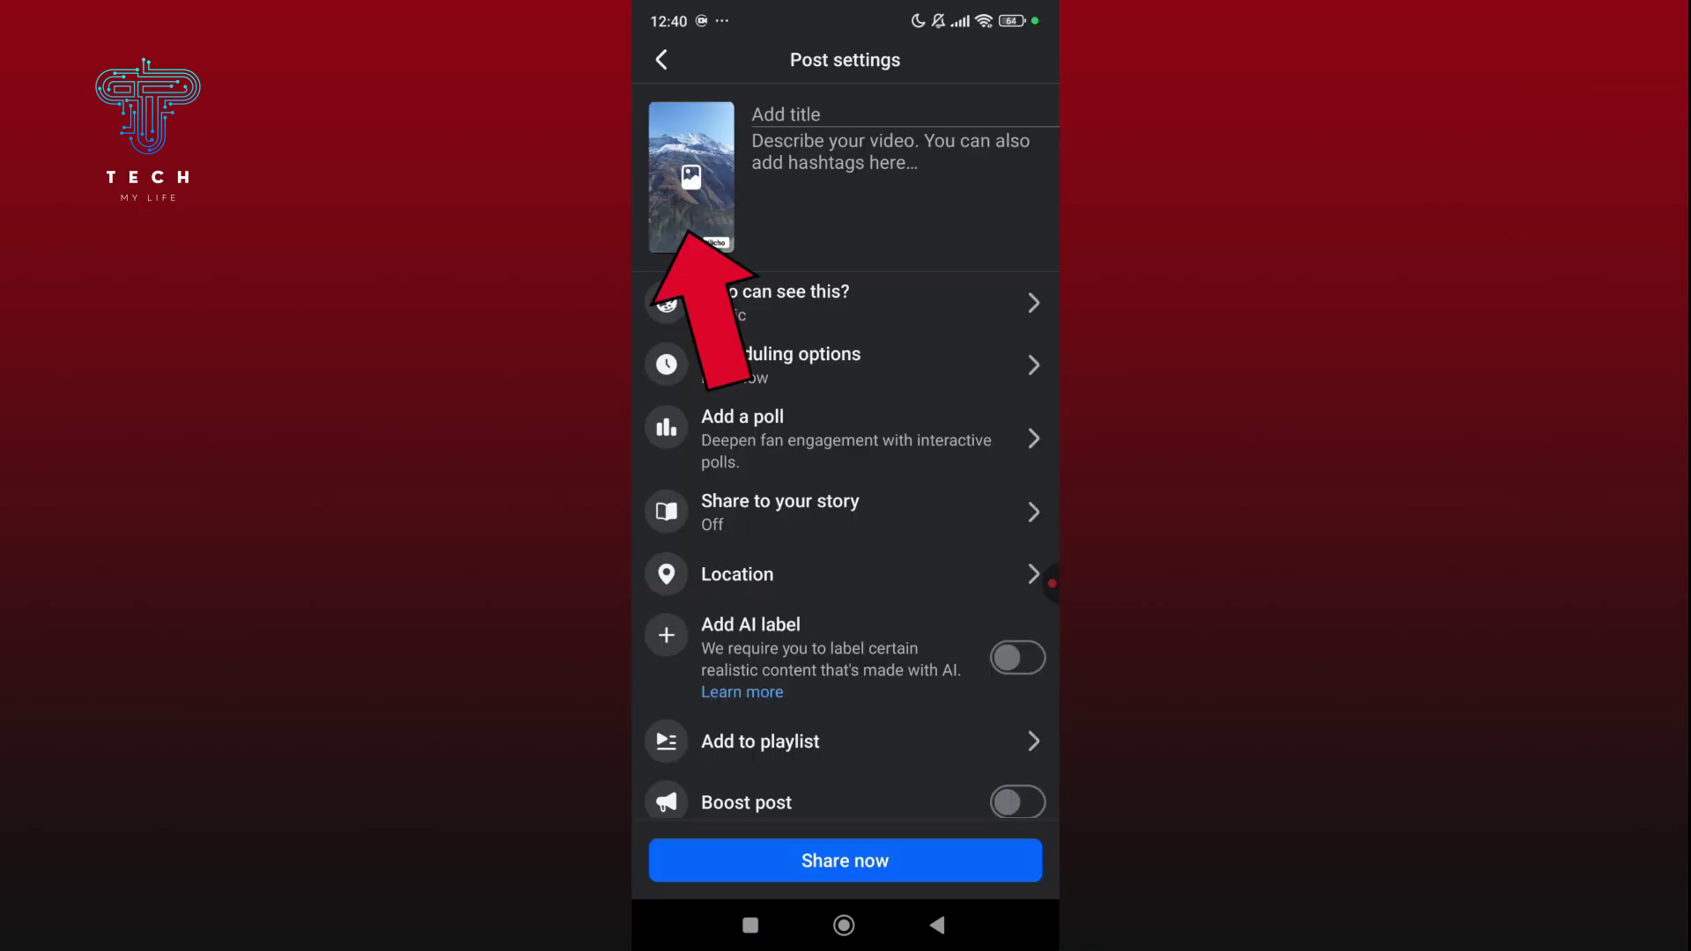
Set the mountain valley gallery photo as the video cover, then share the post.
{"action": "left_click", "coordinate": [689, 176]}
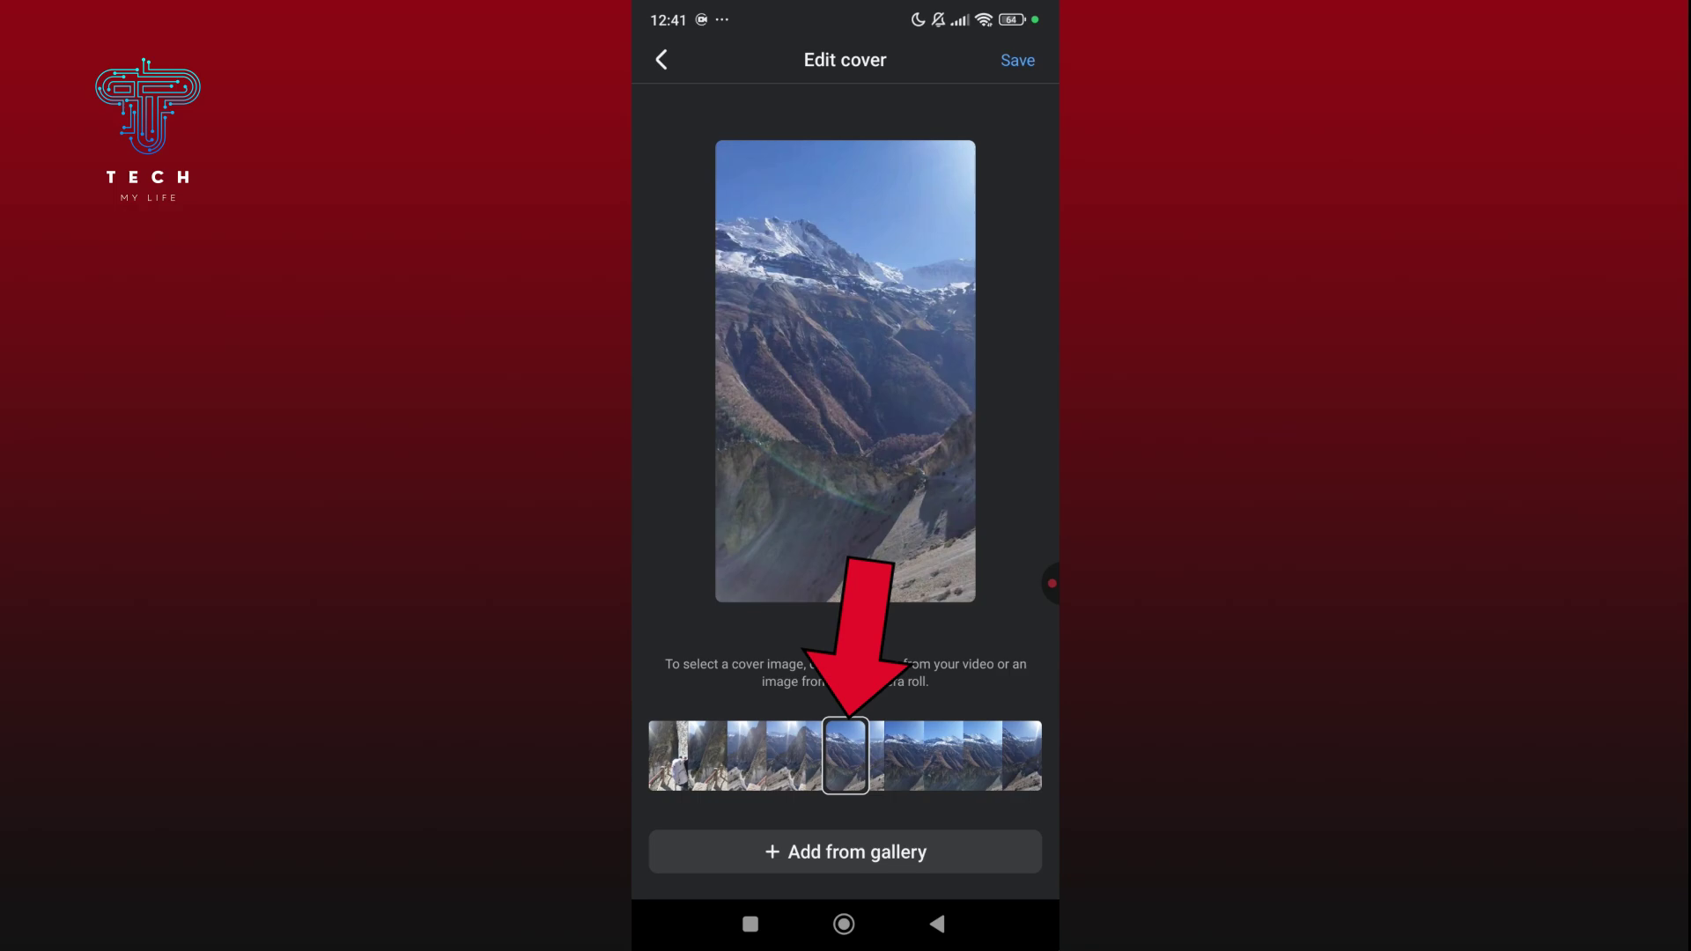
{"action": "left_click_drag", "start_coordinate": [845, 756], "coordinate": [740, 757]}
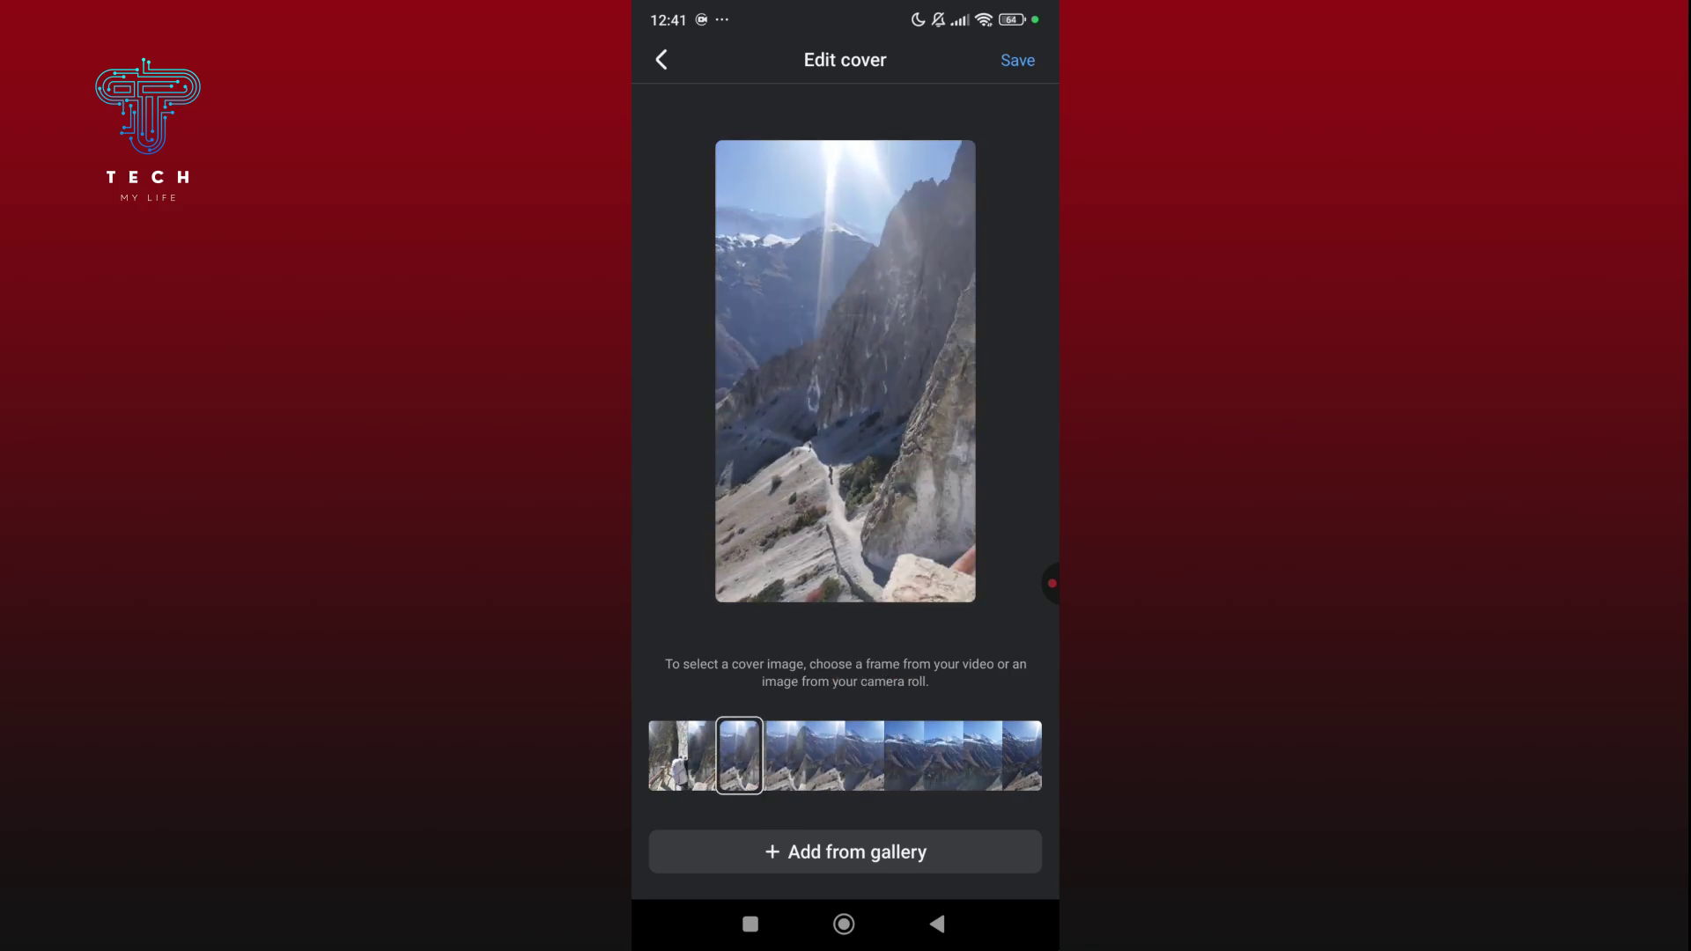
{"action": "left_click", "coordinate": [846, 852]}
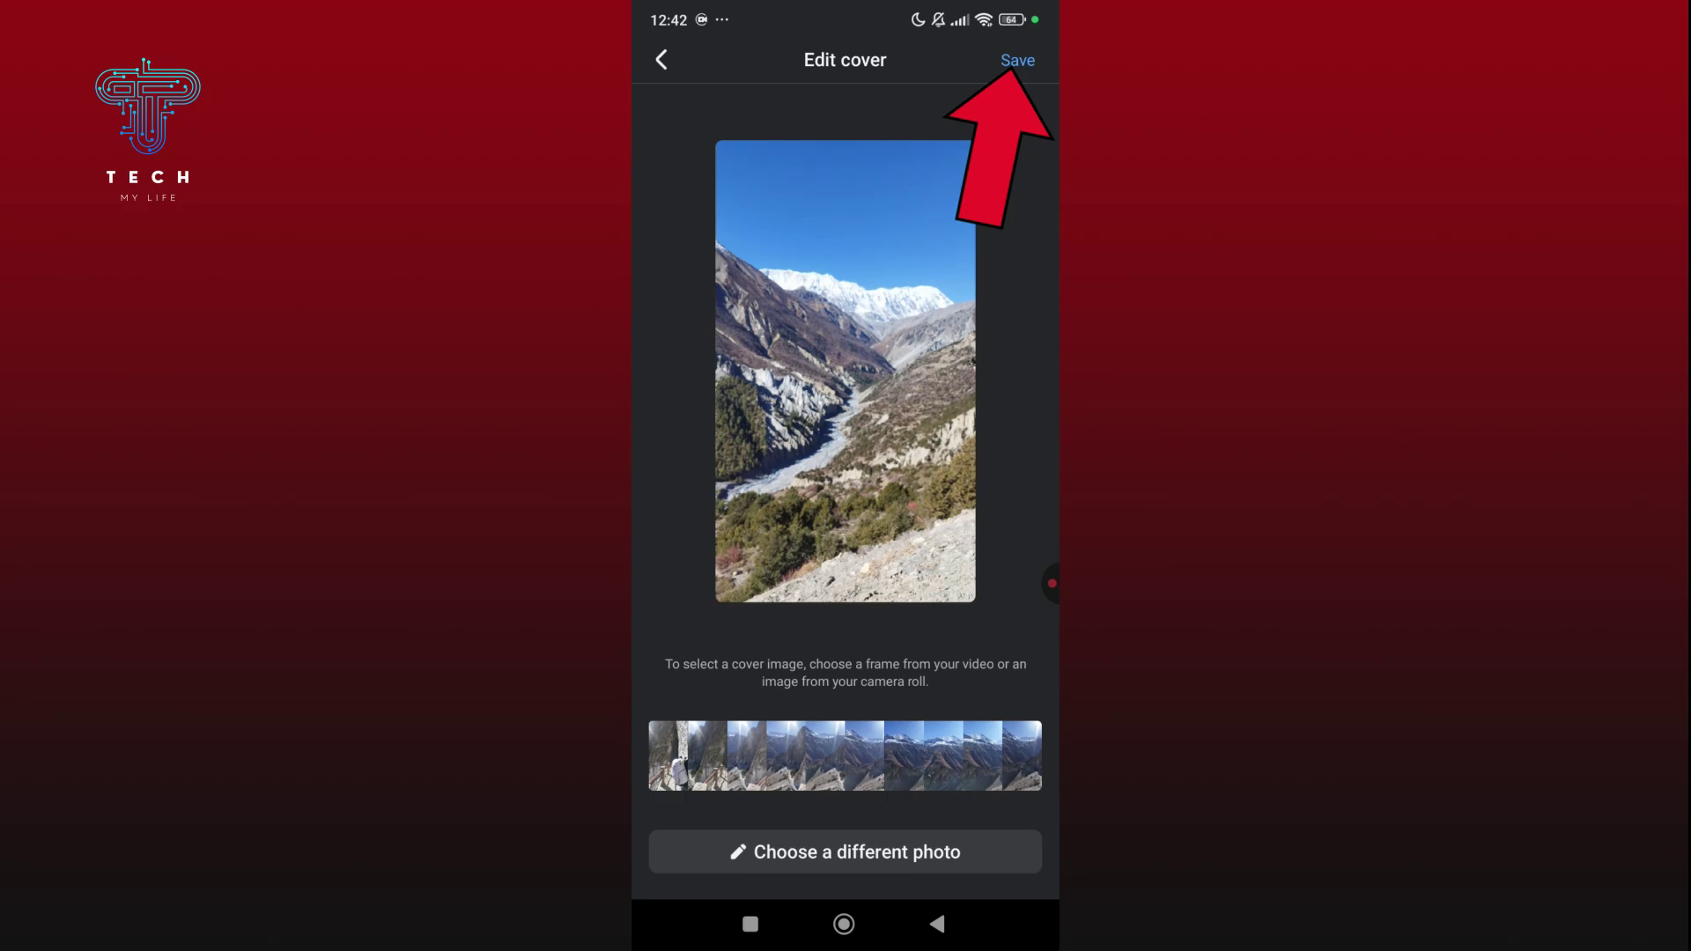
{"action": "left_click", "coordinate": [1018, 60]}
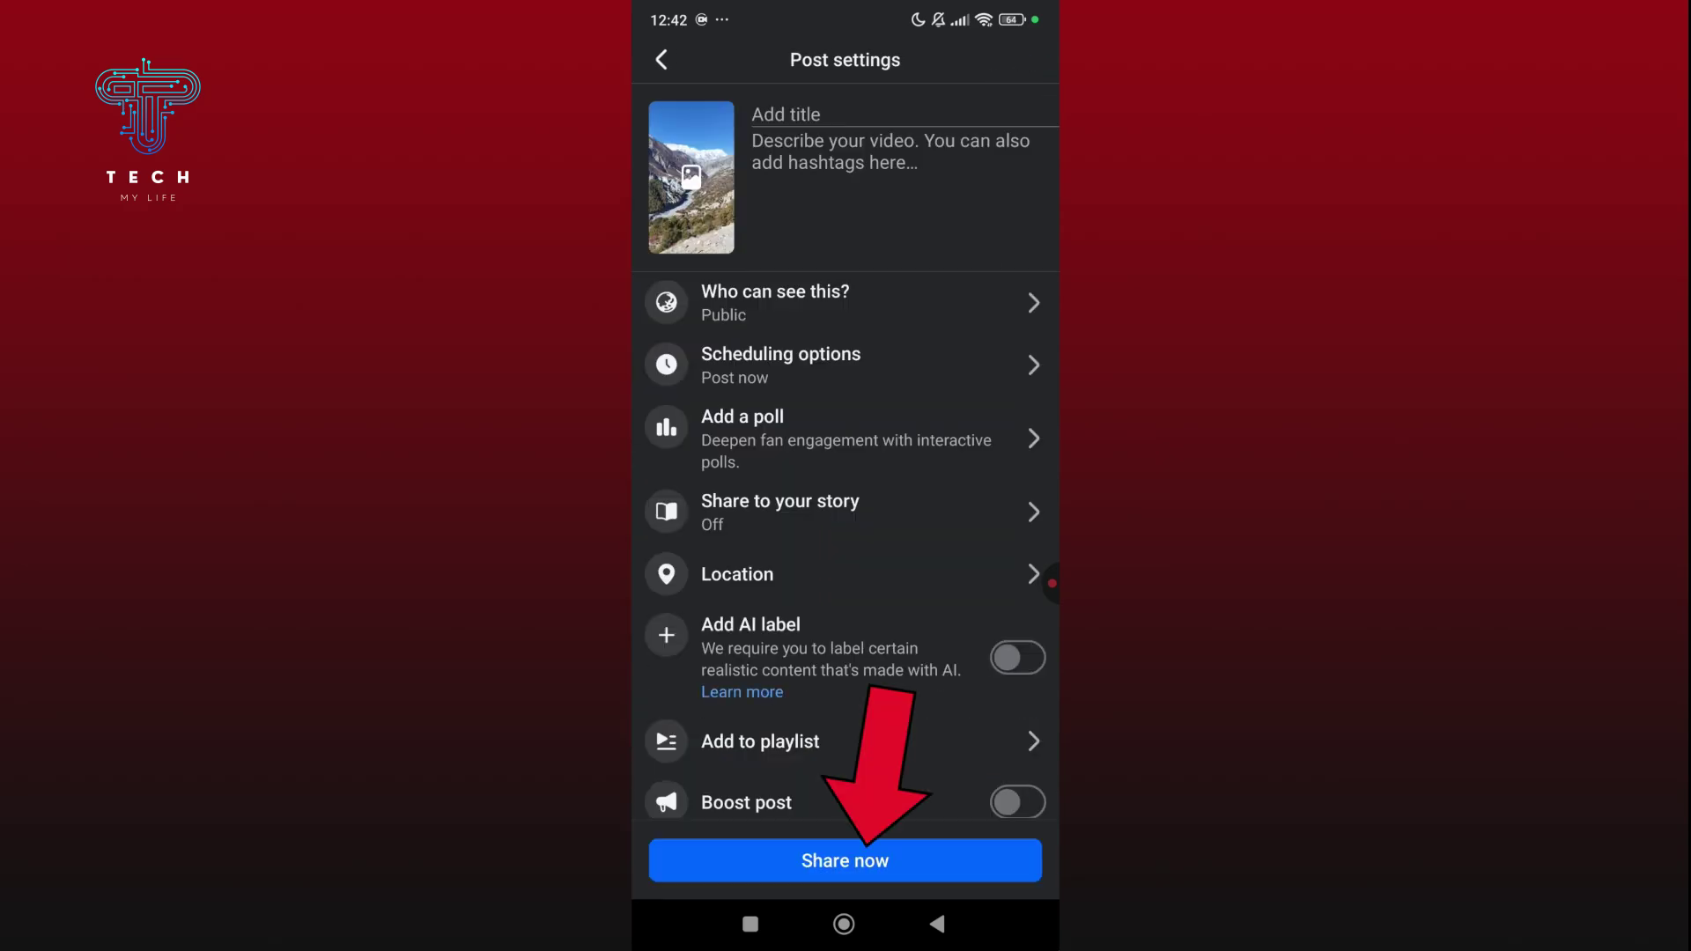
{"action": "left_click", "coordinate": [845, 859]}
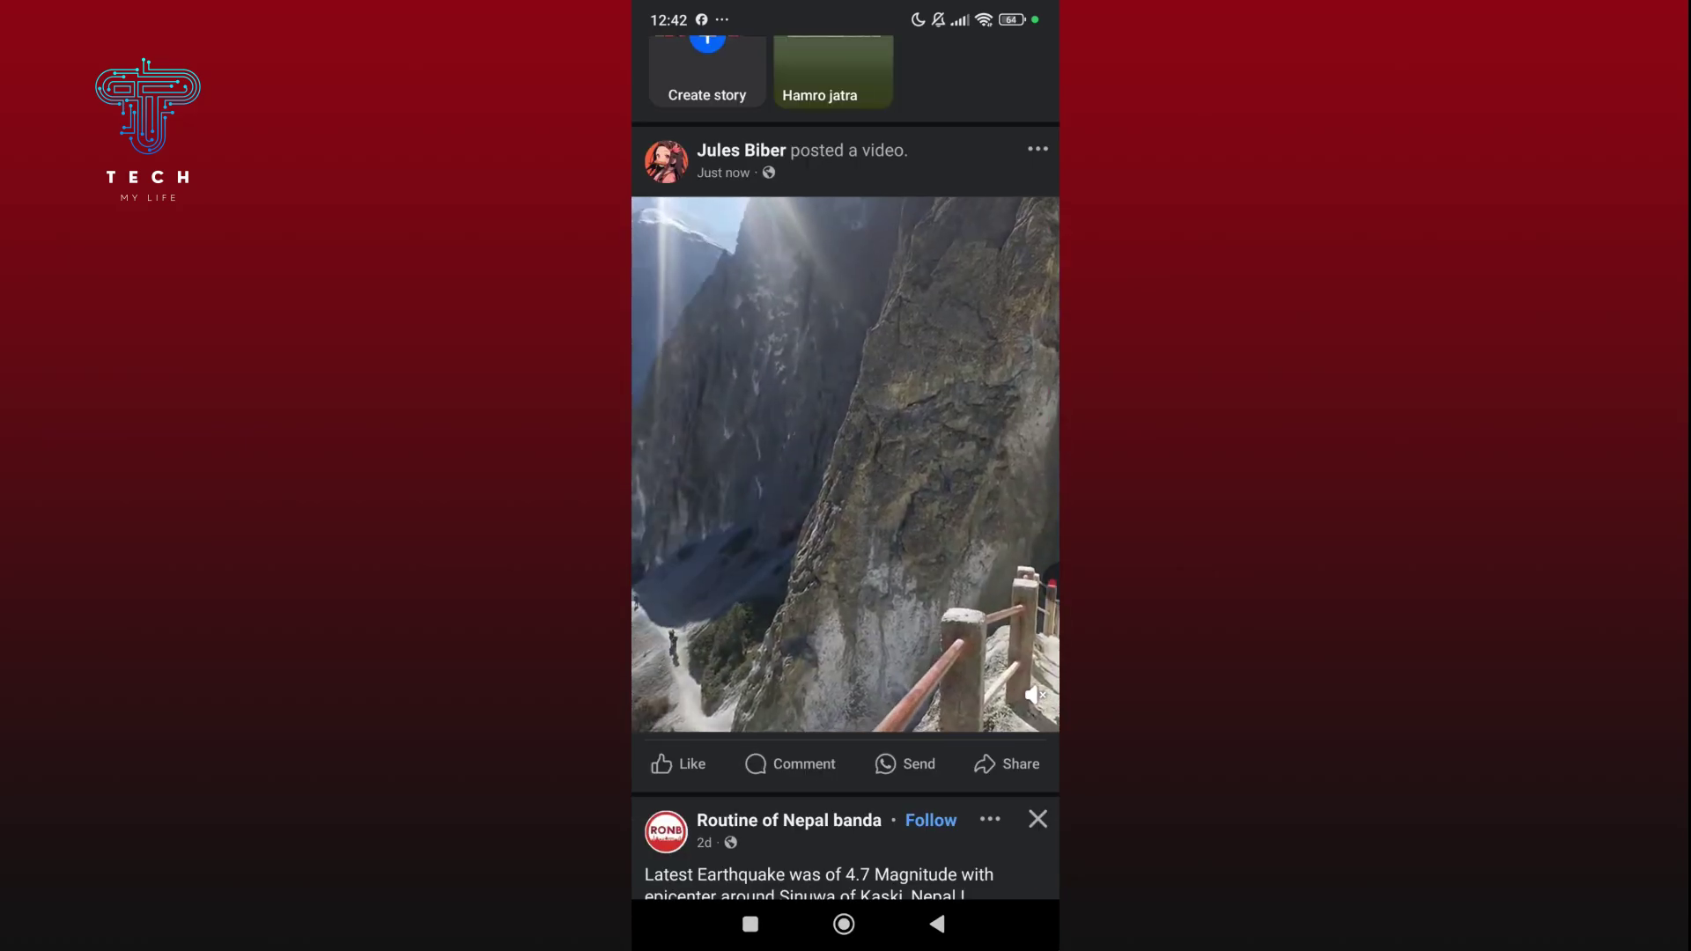
{"action": "left_click", "coordinate": [843, 922]}
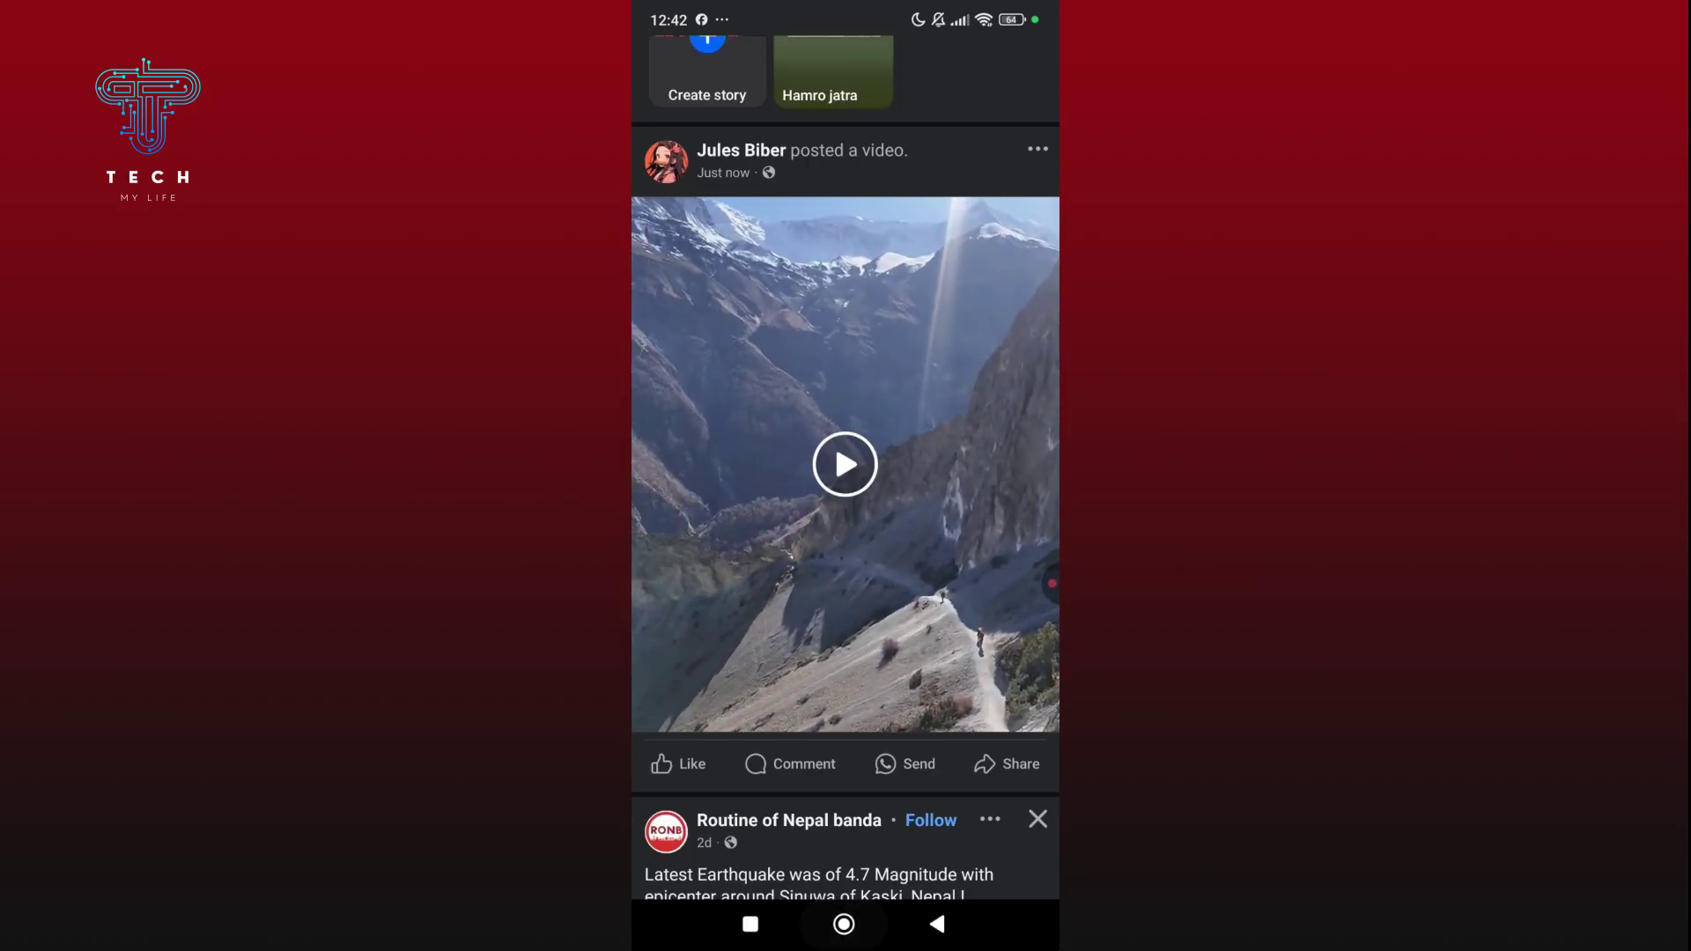